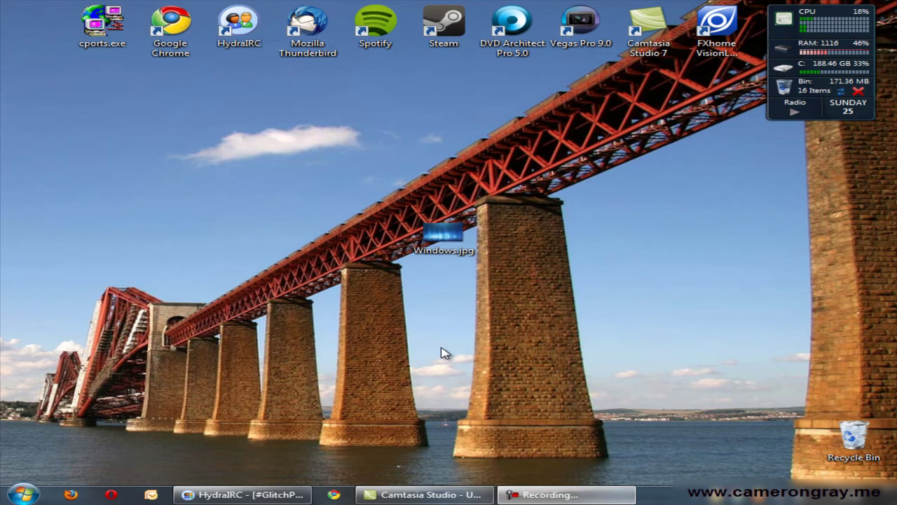
# View the Windows.jpg image from the desktop and close the viewer.
pyautogui.doubleClick(441, 237)
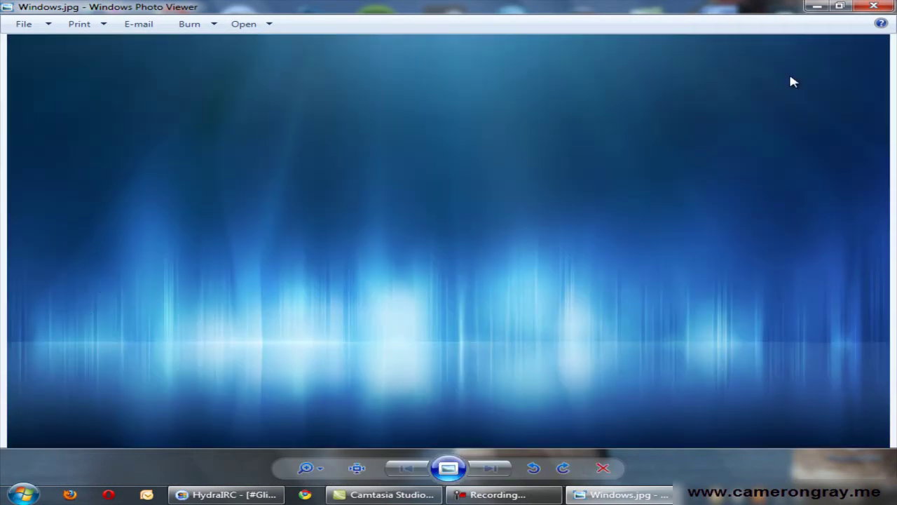
pyautogui.click(889, 5)
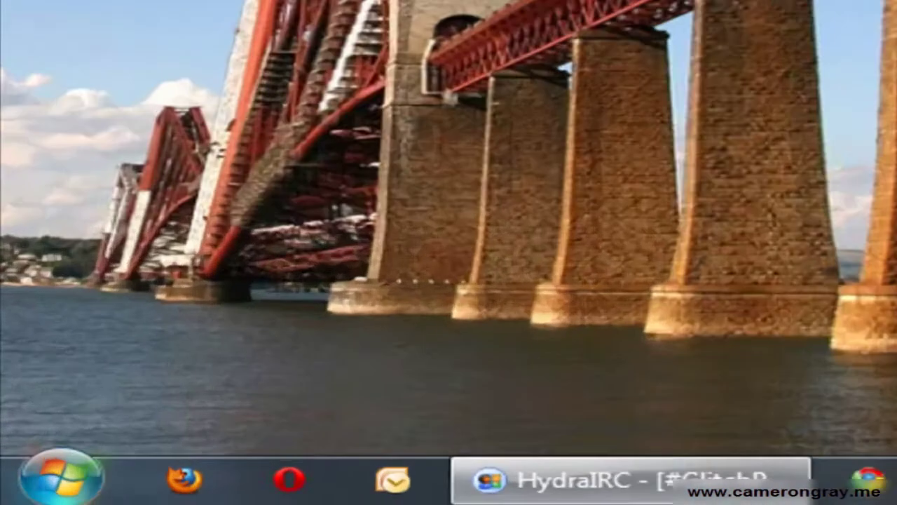
# Launch the Registry Editor by running regedit.
pyautogui.click(23, 494)
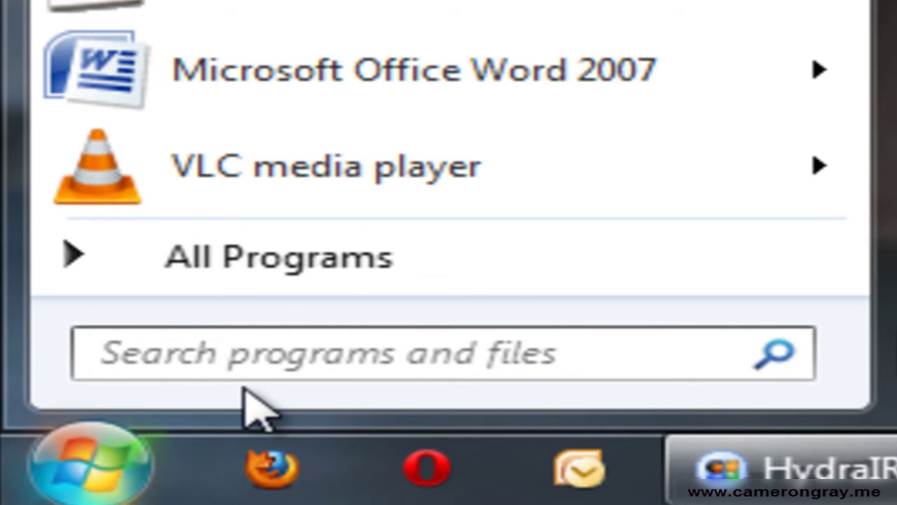
pyautogui.write('regedit')
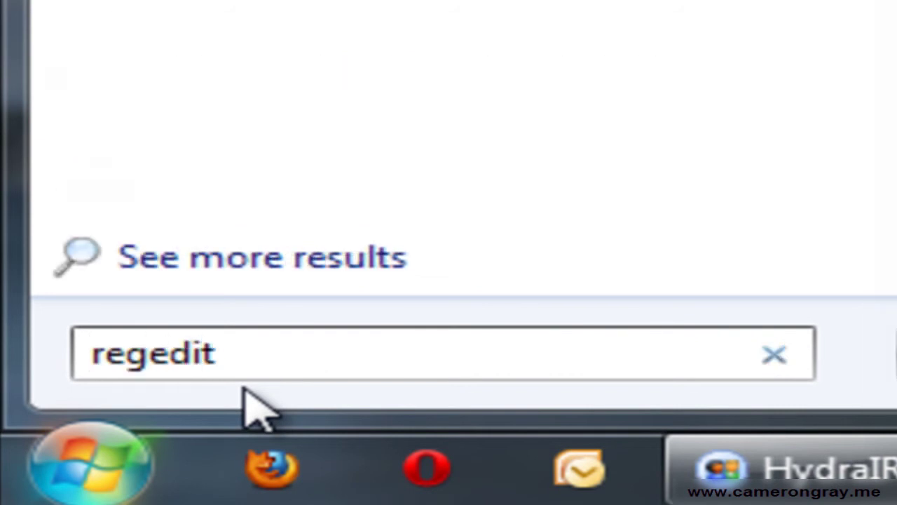
pyautogui.press('Return')
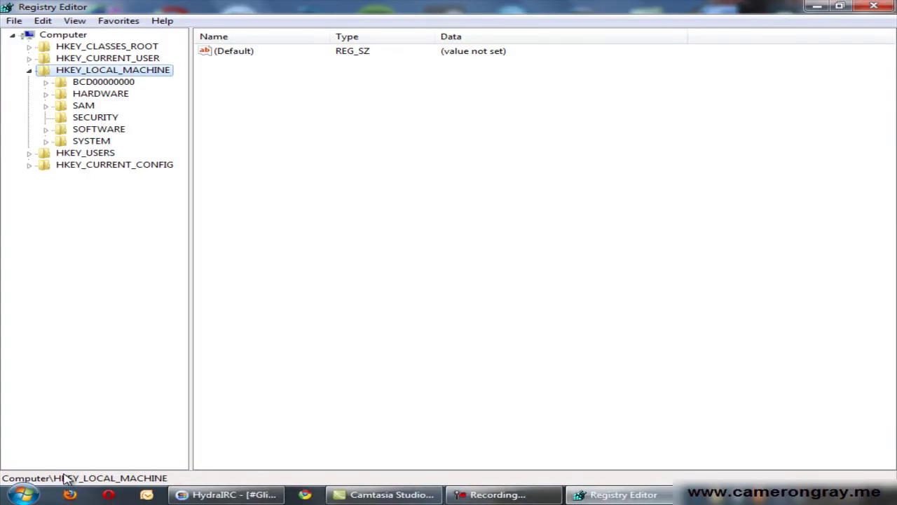
# Expand the registry tree down to HKEY_LOCAL_MACHINE\SOFTWARE\Microsoft\Windows\CurrentVersion.
pyautogui.click(33, 72)
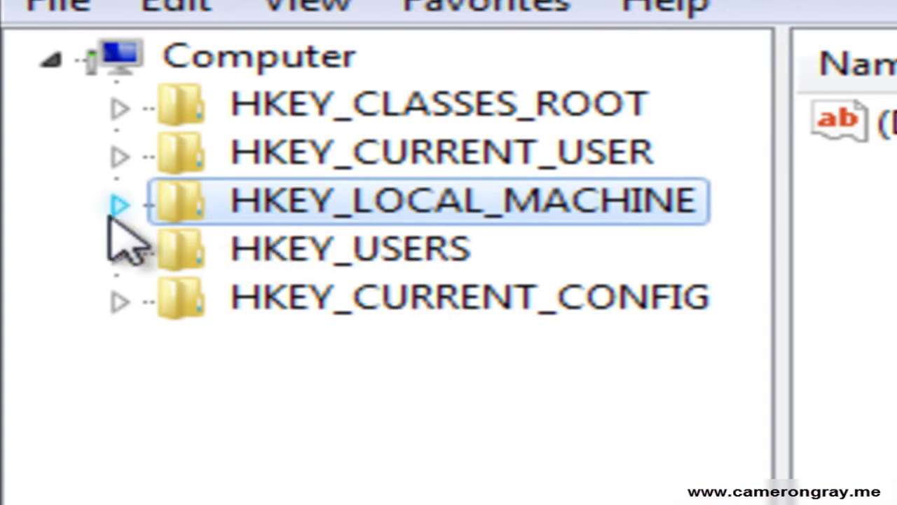
pyautogui.click(114, 206)
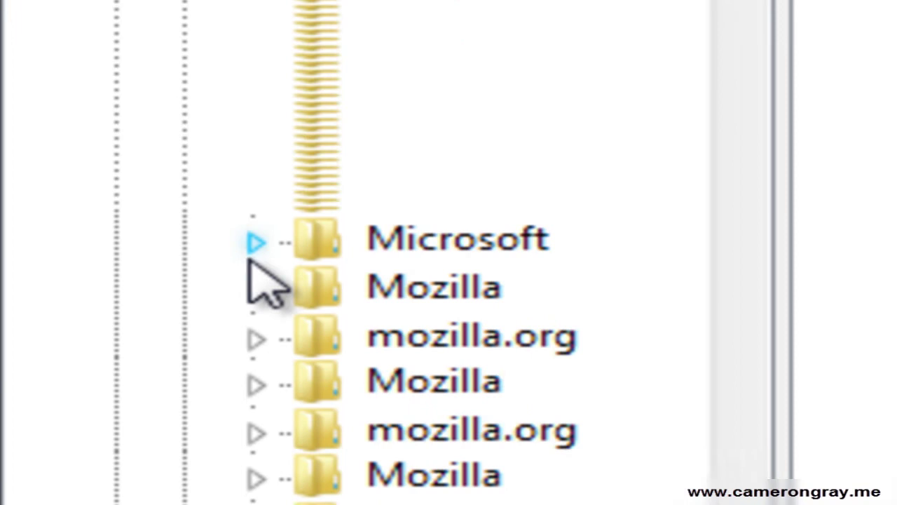
pyautogui.moveTo(759, 0); pyautogui.dragTo(691, 40)
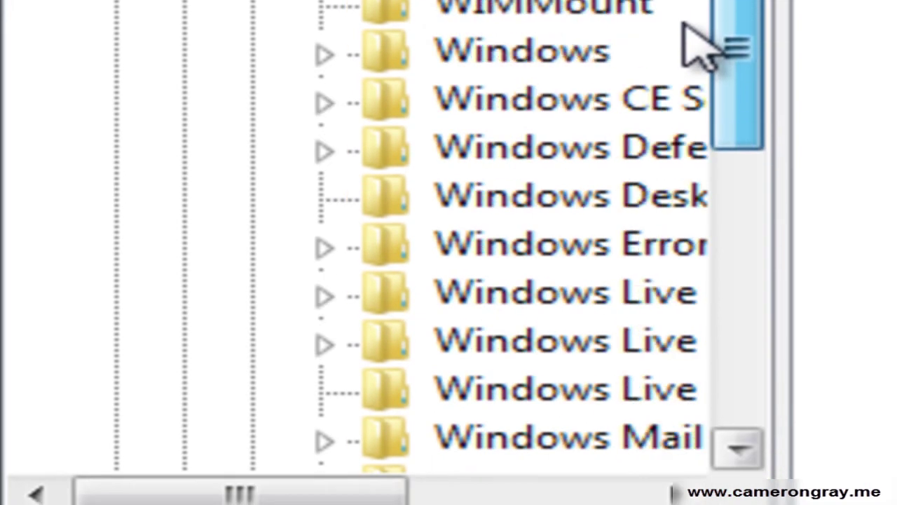
pyautogui.click(325, 129)
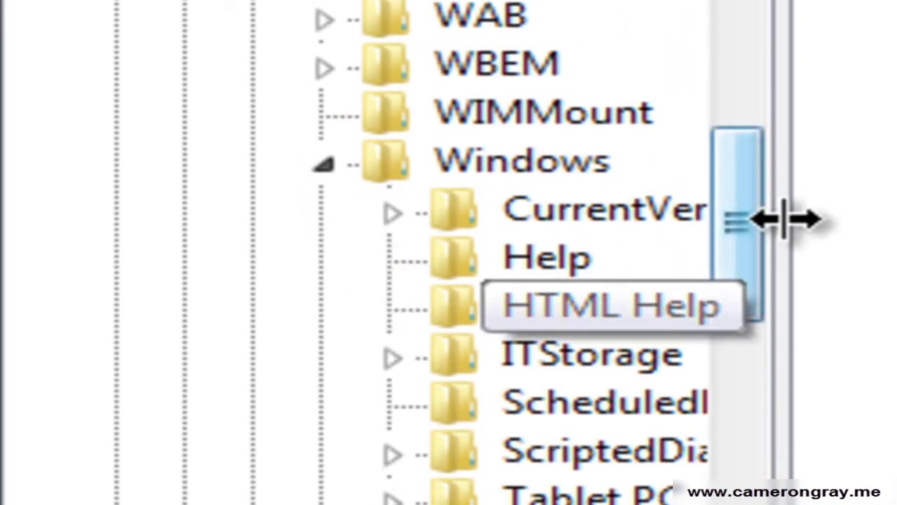
pyautogui.click(440, 219)
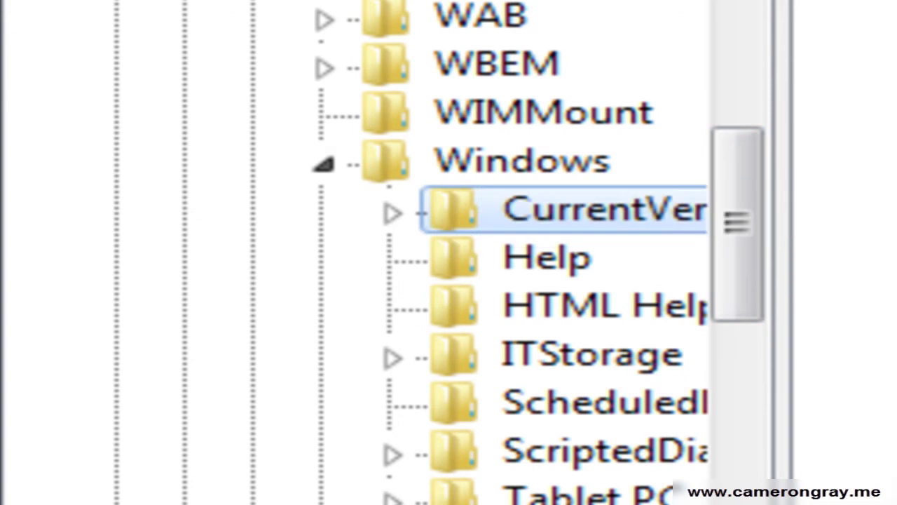
pyautogui.click(393, 212)
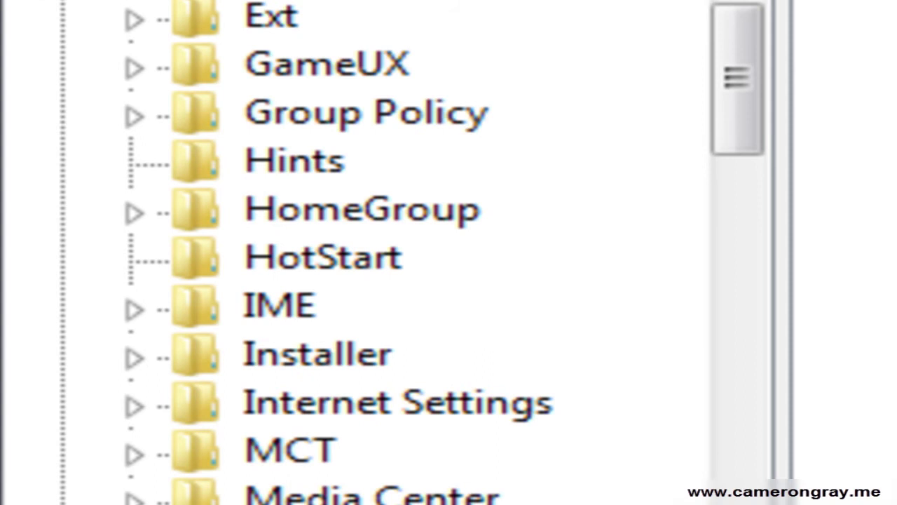
# Open the Authentication\LogonUI\Background key under CurrentVersion and select its OEMBackground value.
pyautogui.scroll(7, 309, 5)
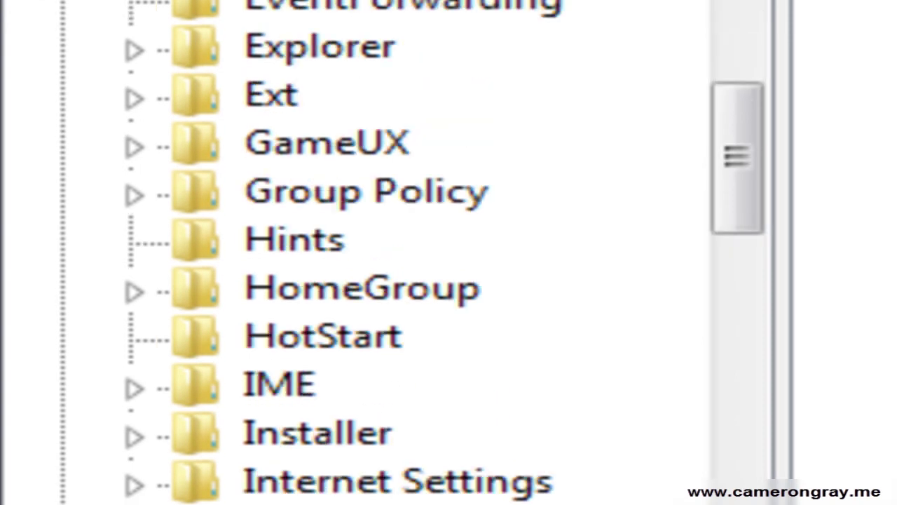
pyautogui.click(134, 185)
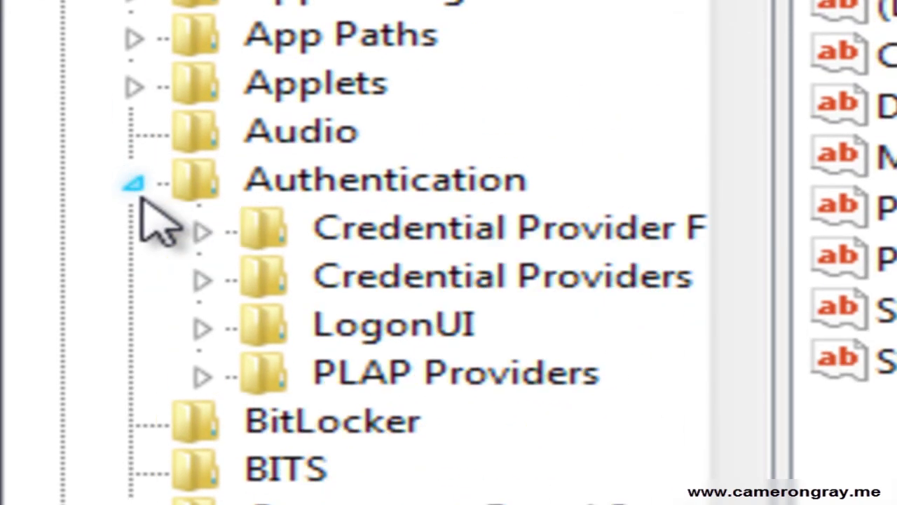
pyautogui.click(204, 328)
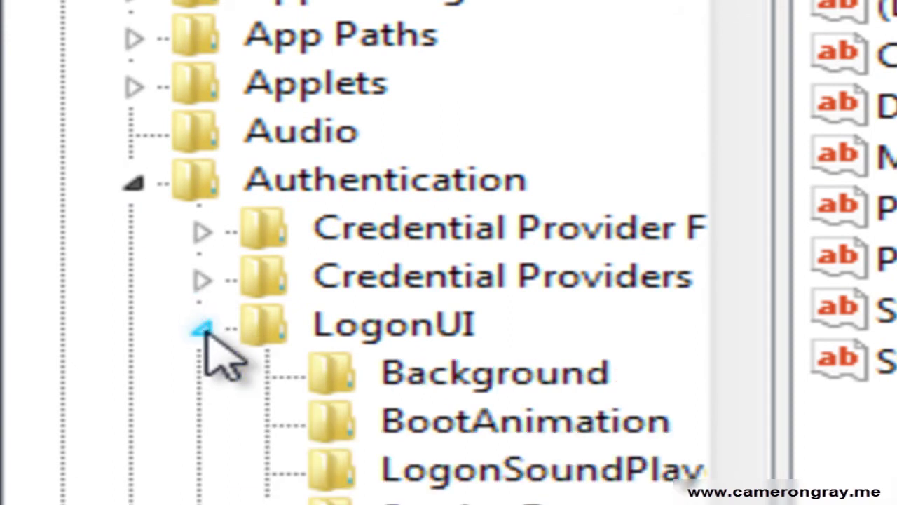
pyautogui.click(376, 387)
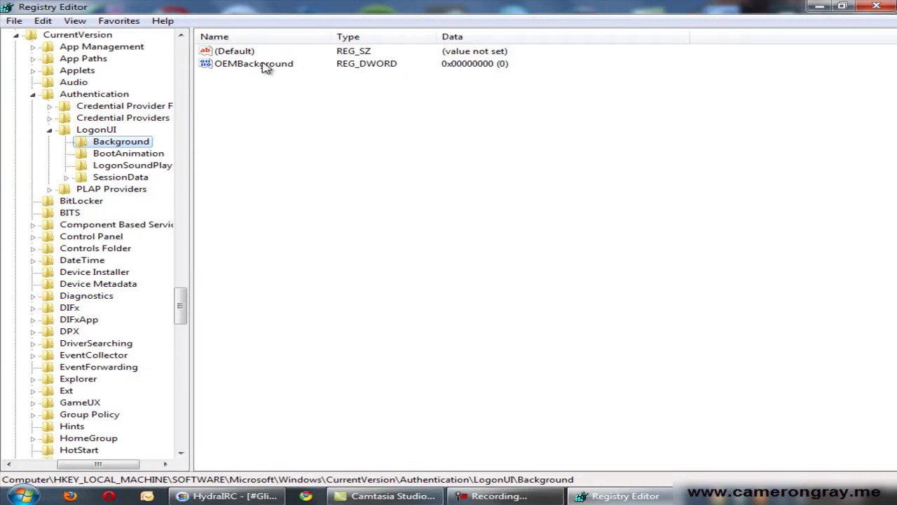
pyautogui.click(245, 66)
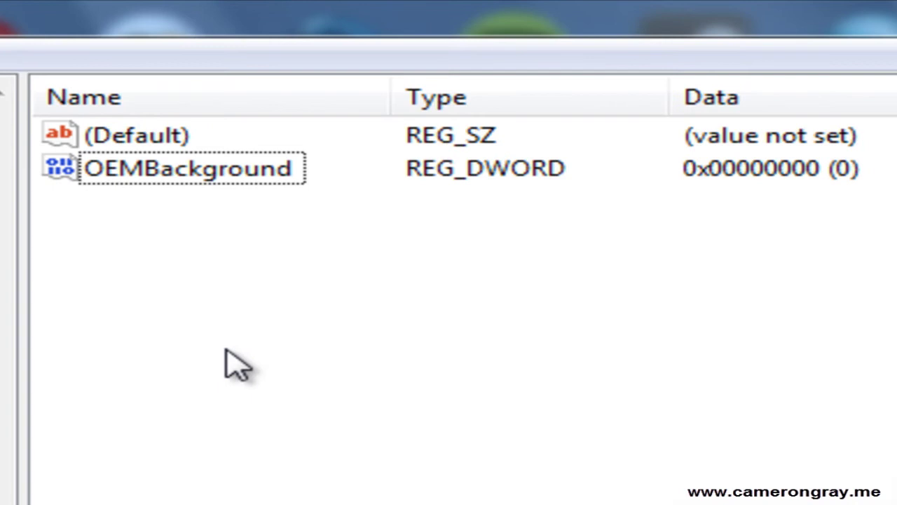
# Add a new binary value to the Background key and delete it again.
pyautogui.rightClick(227, 356)
pyautogui.moveTo(285, 370)
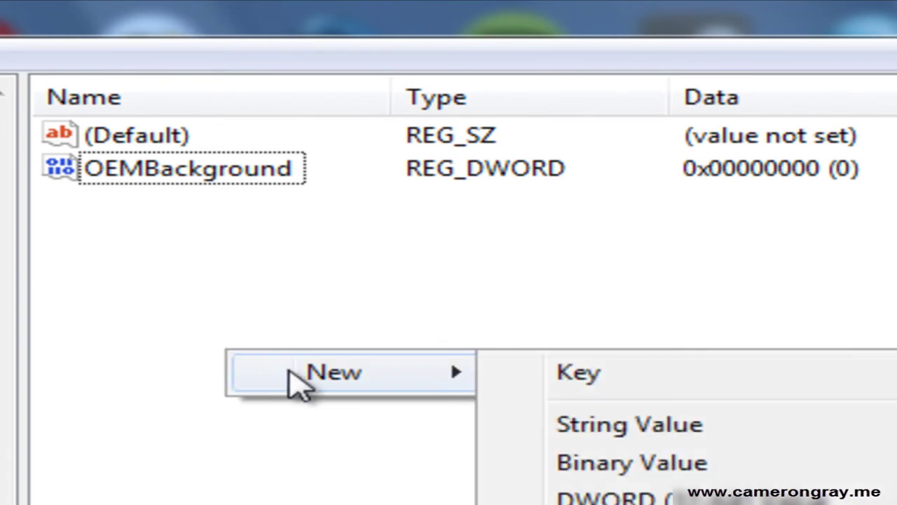
pyautogui.click(601, 462)
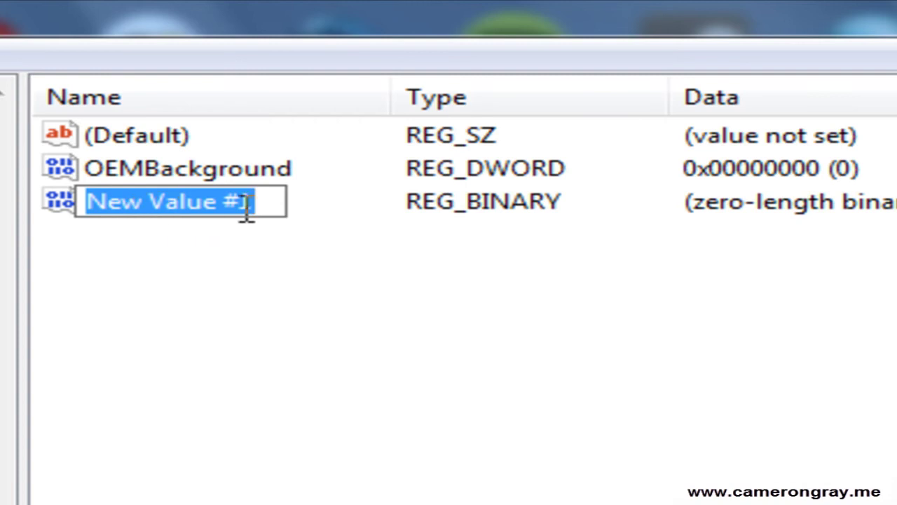
pyautogui.click(65, 206)
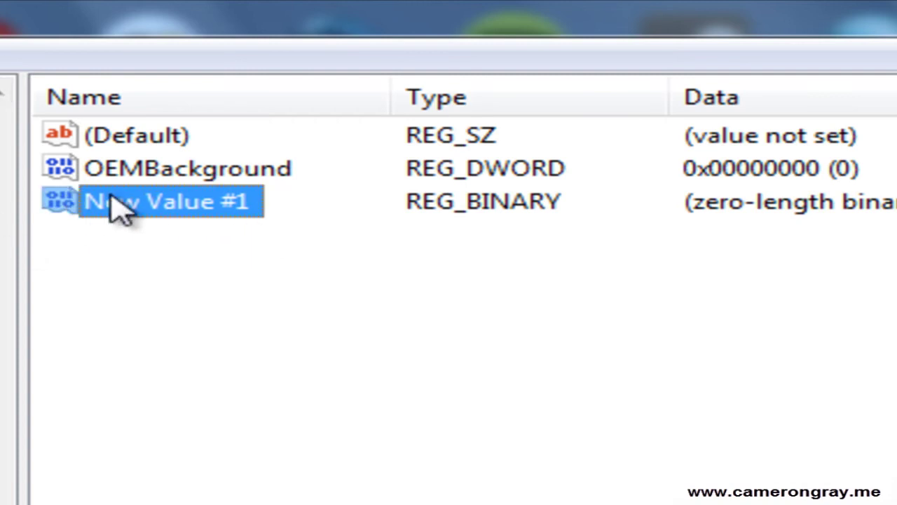
pyautogui.press('Delete')
pyautogui.press('Return')
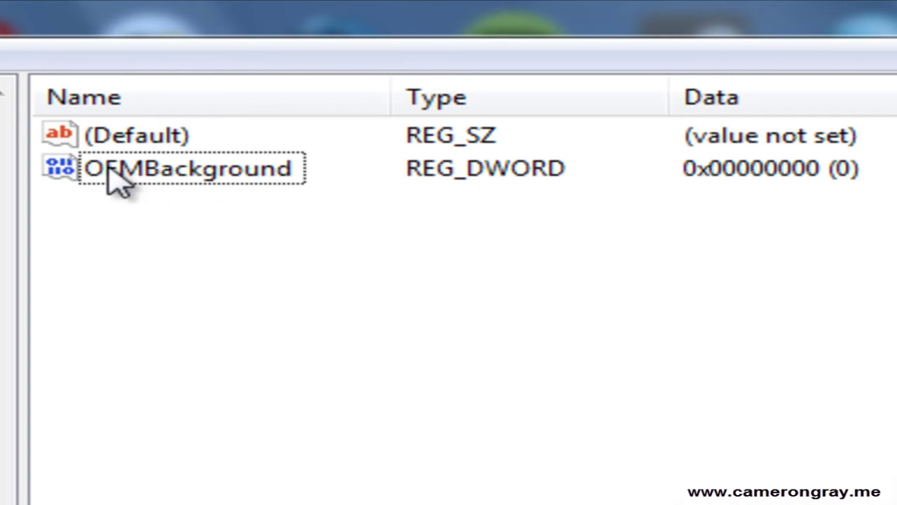
# Set the OEMBackground value data to 1 and close the Registry Editor.
pyautogui.doubleClick(266, 176)
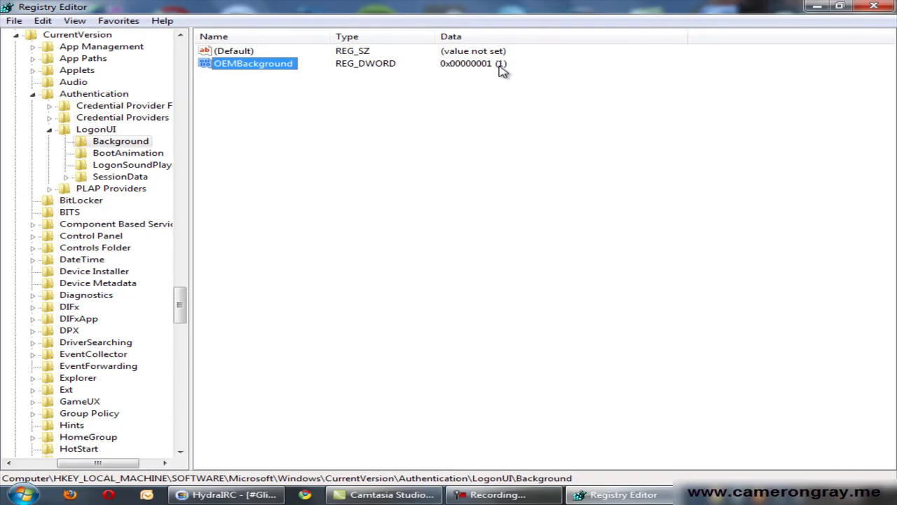
pyautogui.click(874, 6)
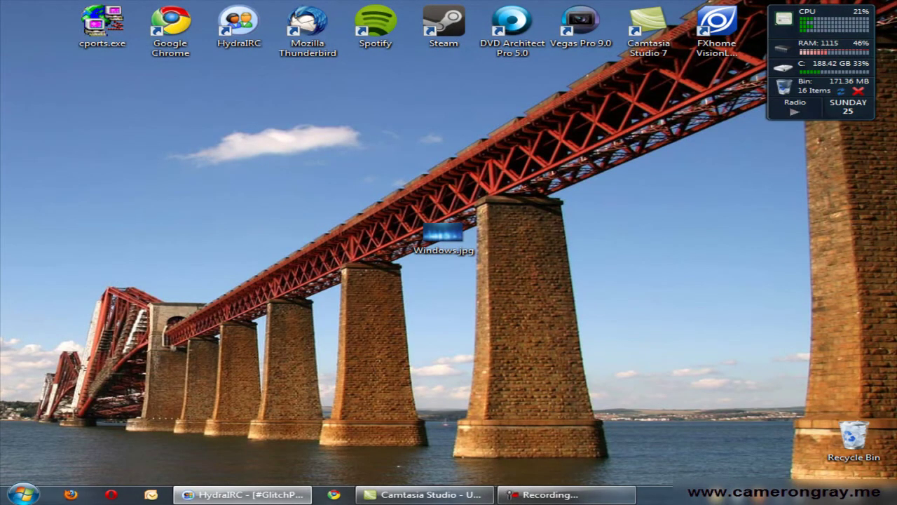
# Open the Windows folder on the C: drive in Windows Explorer.
pyautogui.press('super')
pyautogui.click(263, 251)
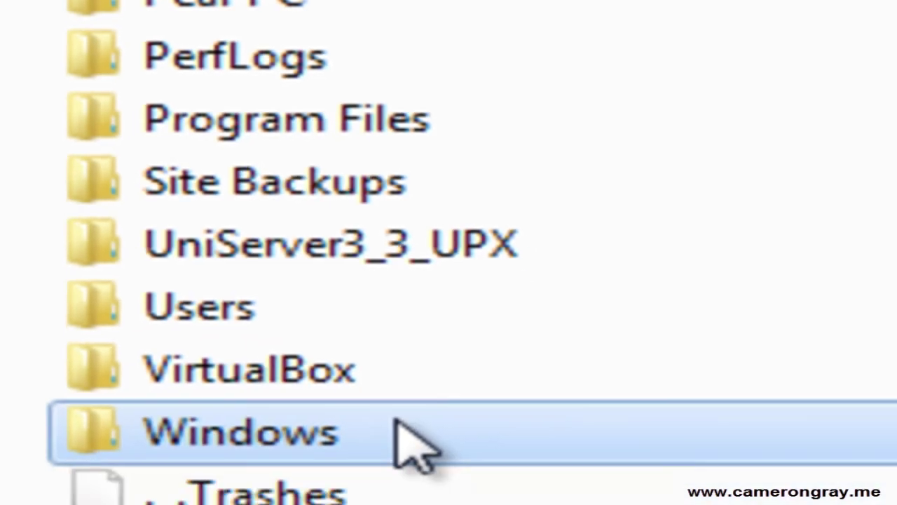
pyautogui.doubleClick(415, 442)
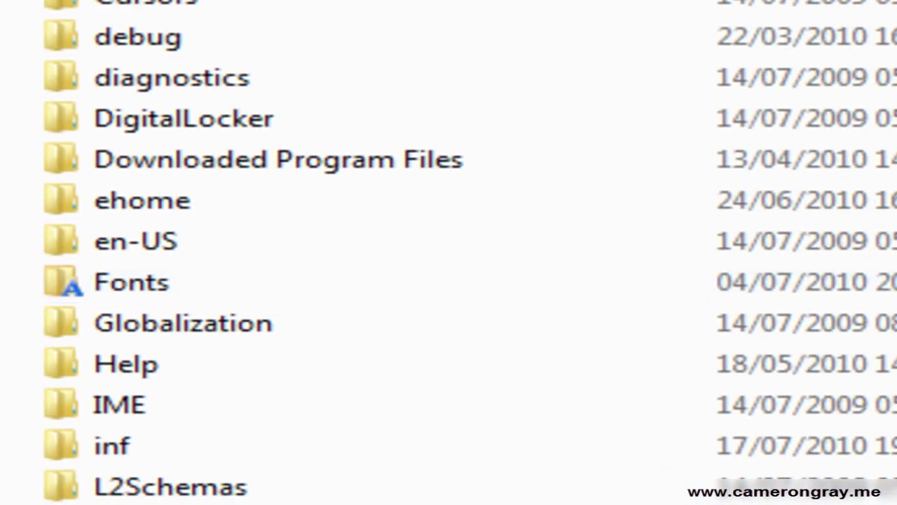
# Open the oobe folder inside the System32 folder of Windows.
pyautogui.scroll(-2, 315, 455)
pyautogui.scroll(-8, 314, 455)
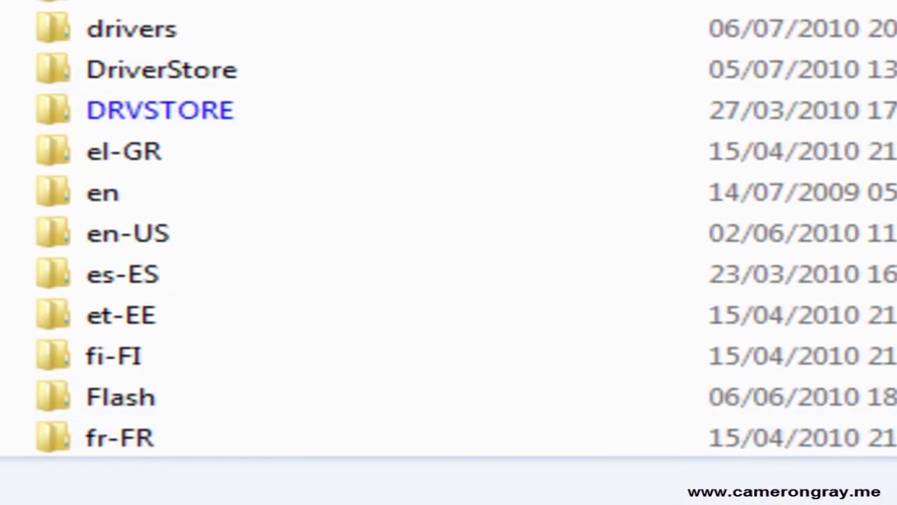
pyautogui.scroll(-4, 330, 160)
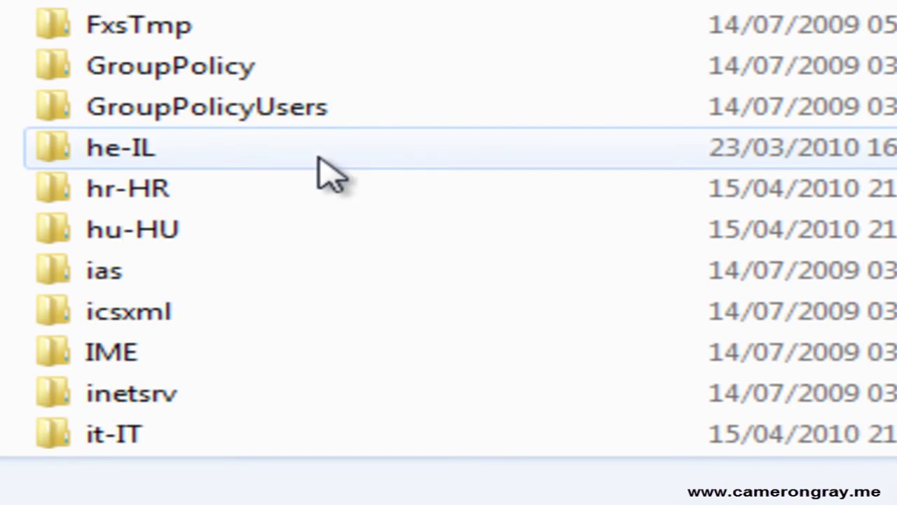
pyautogui.scroll(-7, 304, 161)
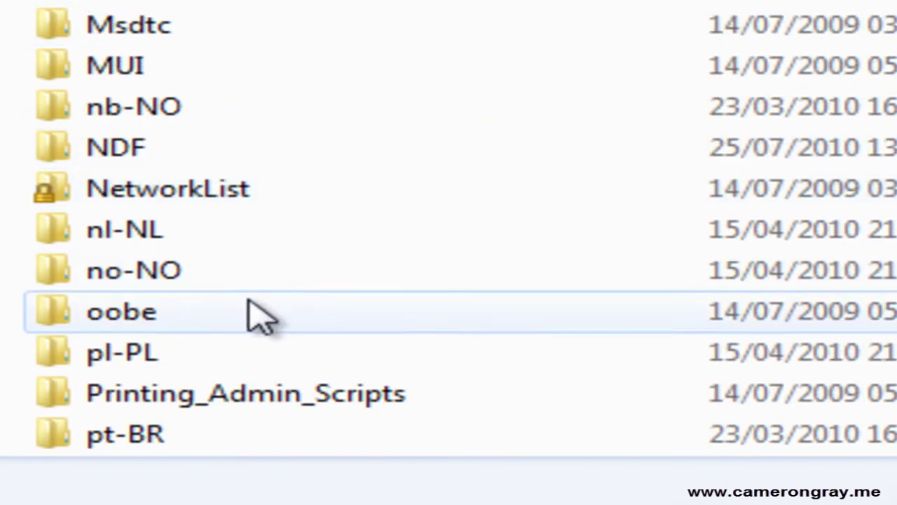
pyautogui.doubleClick(150, 327)
pyautogui.click(150, 325)
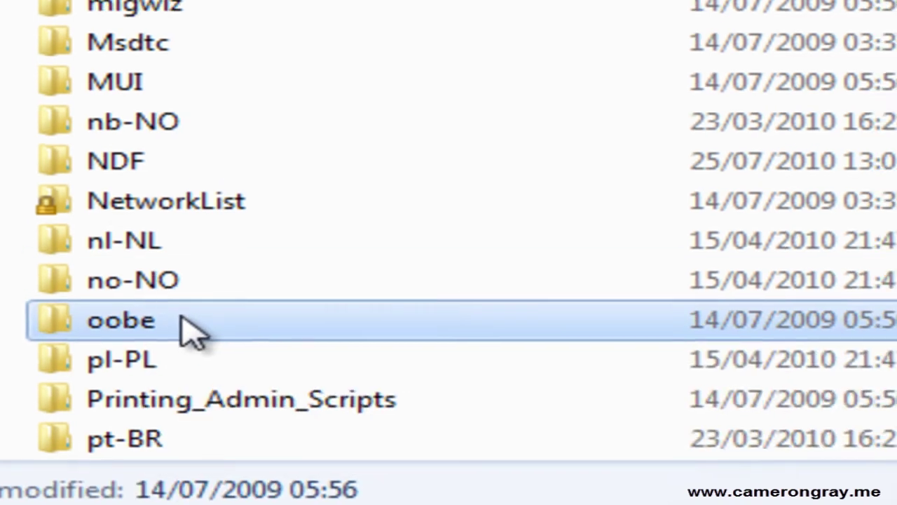
pyautogui.doubleClick(151, 319)
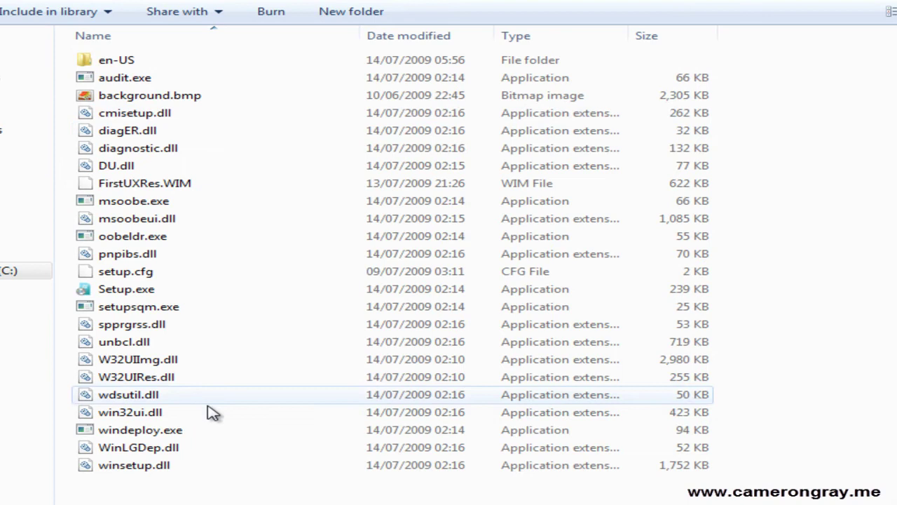
# Create a new folder named "info" inside the oobe folder.
pyautogui.rightClick(184, 496)
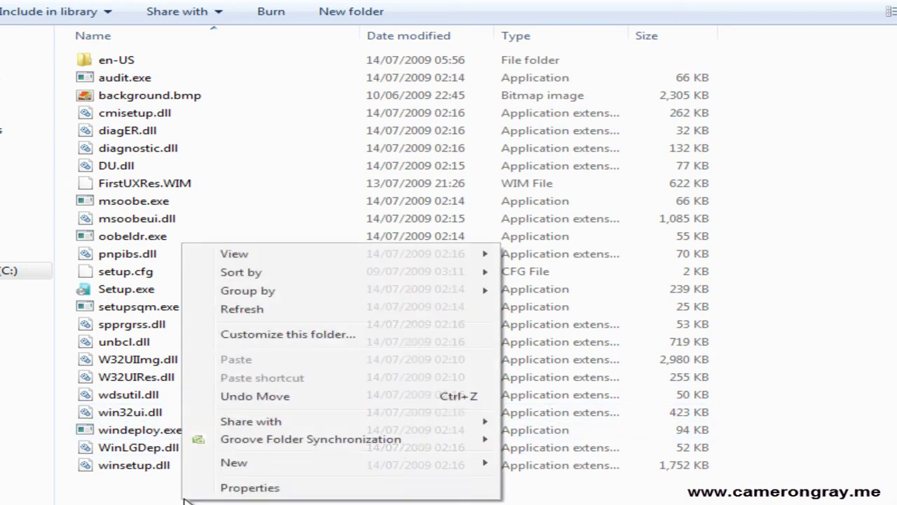
pyautogui.moveTo(464, 443)
pyautogui.moveTo(477, 463)
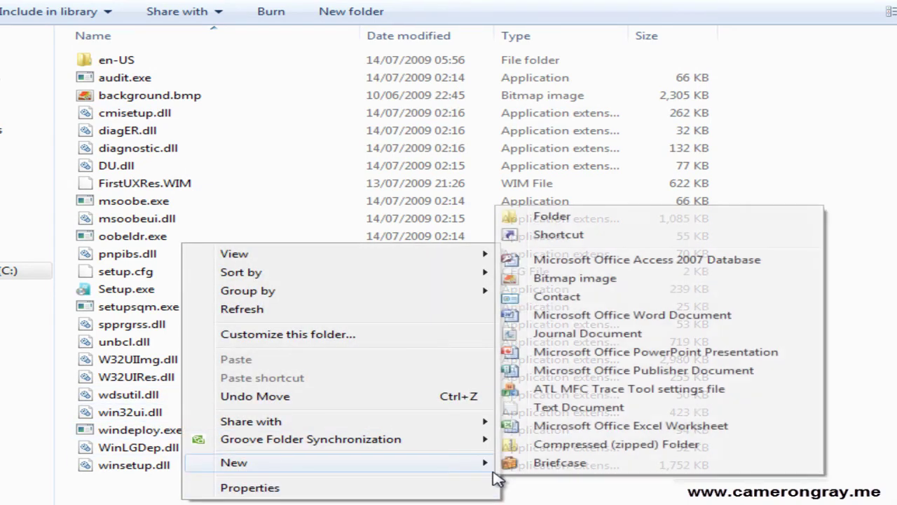
pyautogui.click(596, 218)
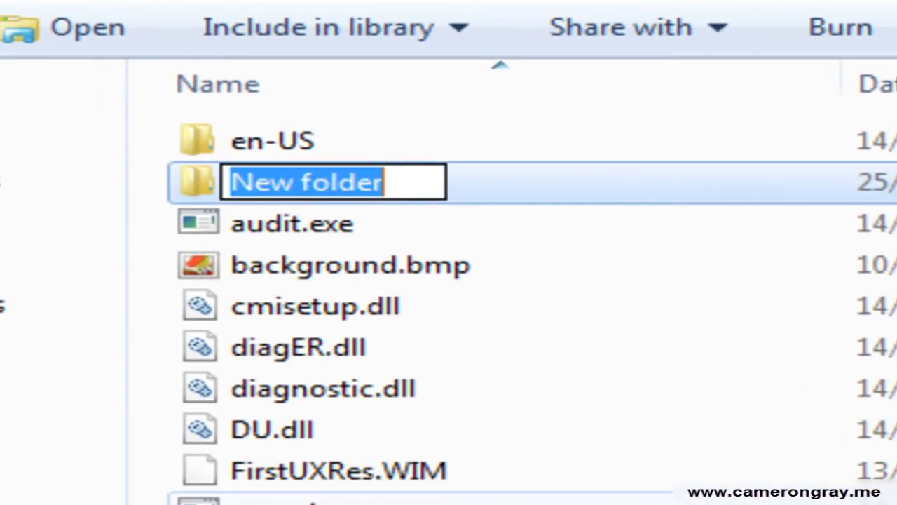
pyautogui.write('info')
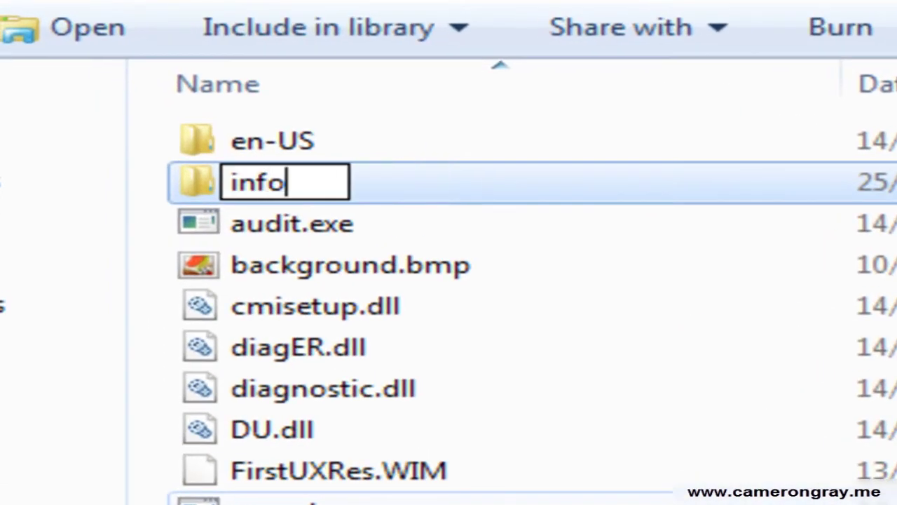
pyautogui.press('Return')
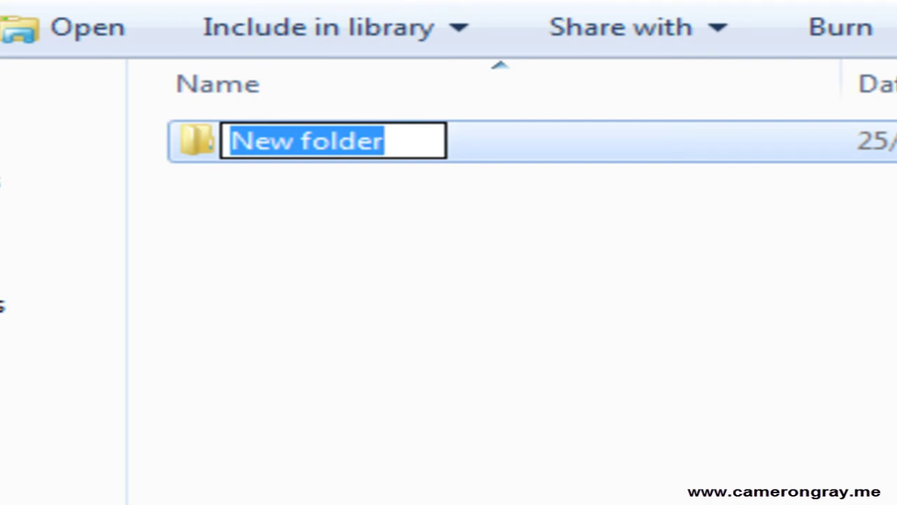
# Name the new folder inside the info folder "backgrounds" and open it.
pyautogui.write('backg')
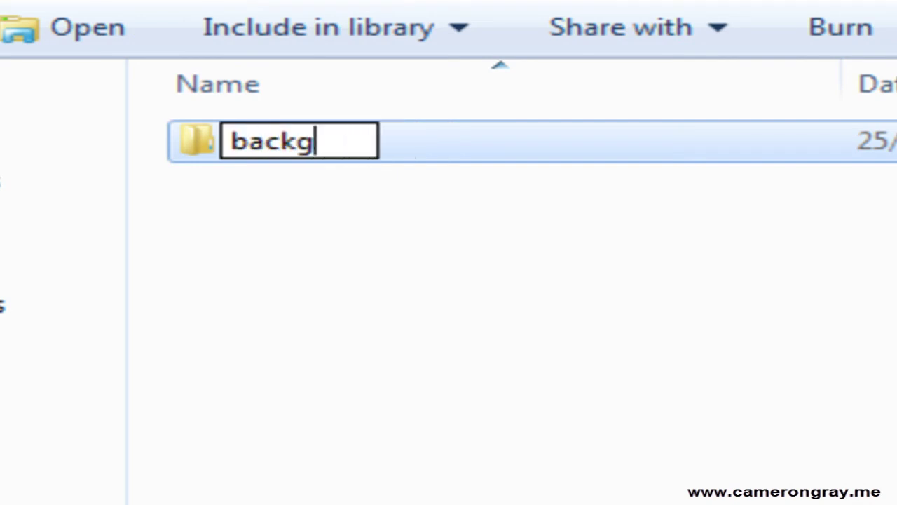
pyautogui.write('rounds')
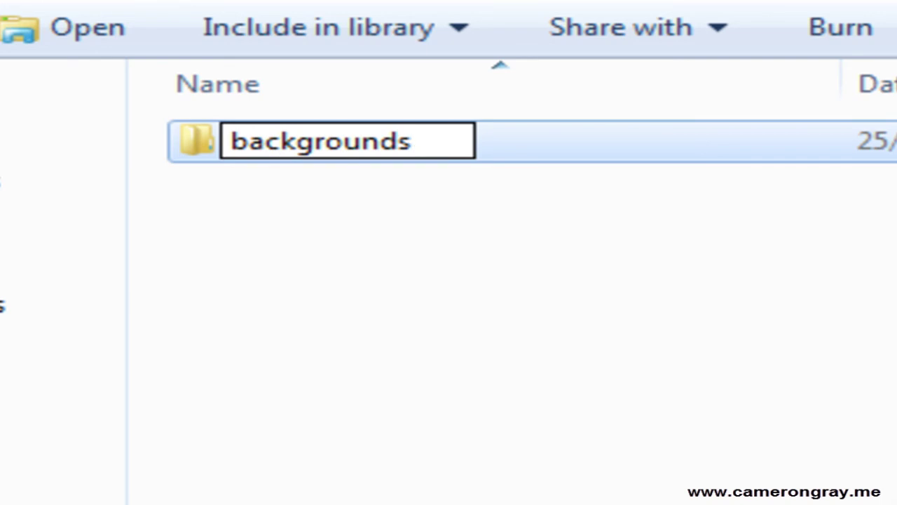
pyautogui.press('Return')
pyautogui.press('Delete')
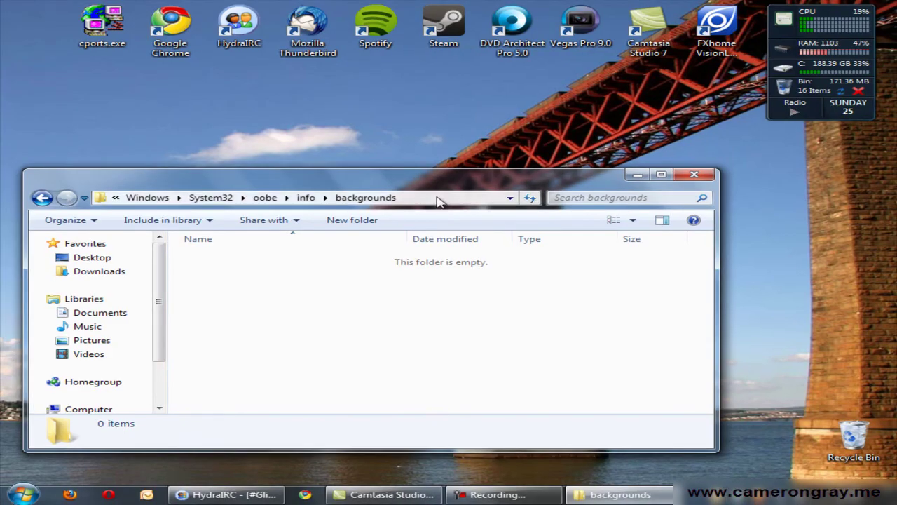
# Move the Windows.jpg image from the desktop into the empty backgrounds folder, shifting the folder window aside to reach the file.
pyautogui.moveTo(386, 181); pyautogui.dragTo(868, 134)
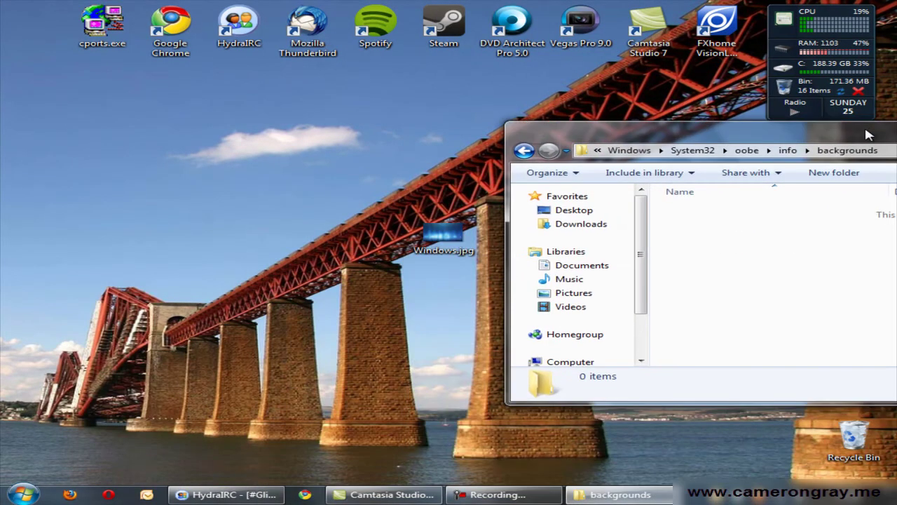
pyautogui.moveTo(442, 238); pyautogui.dragTo(694, 250)
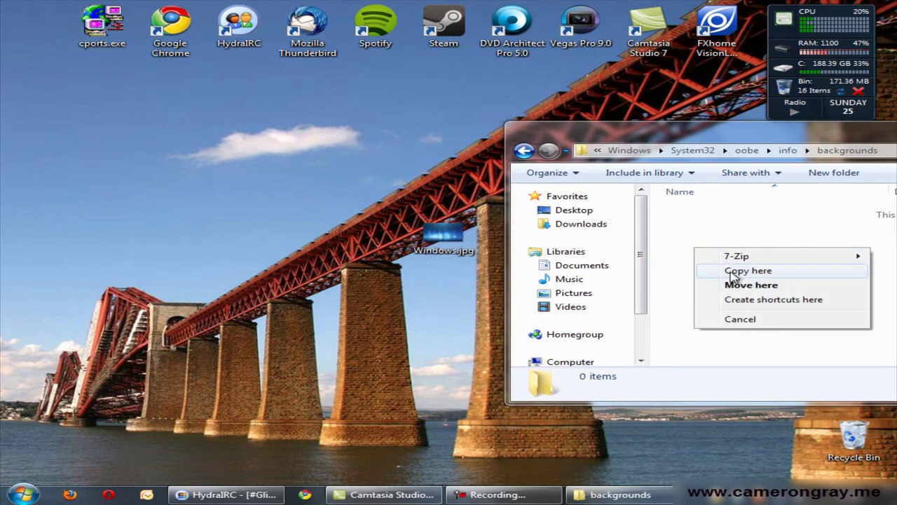
pyautogui.click(750, 285)
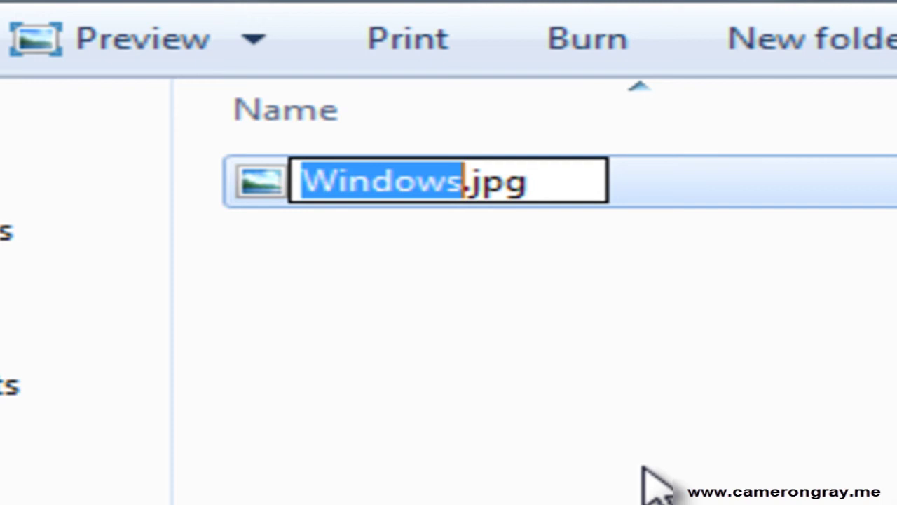
# Rename the Windows.jpg image in the backgrounds folder to backgroundDefault.jpg.
pyautogui.write('backf')
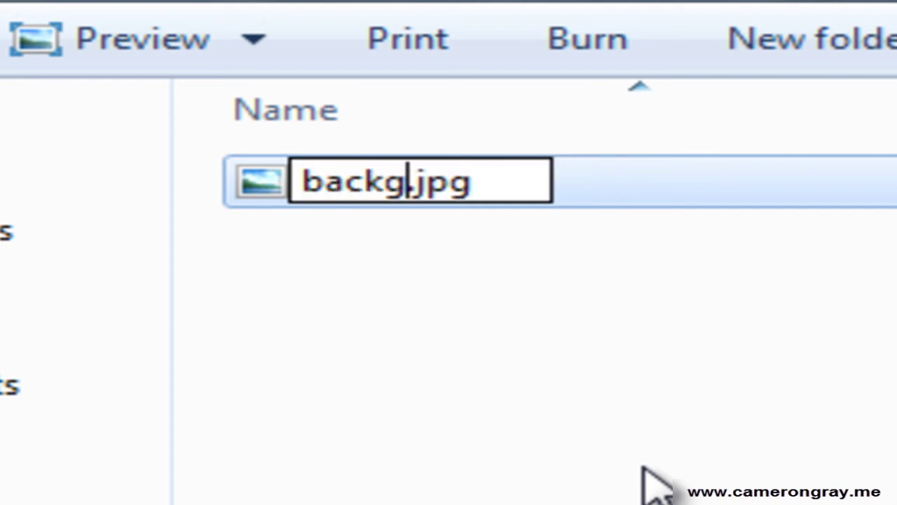
pyautogui.write('roundDef')
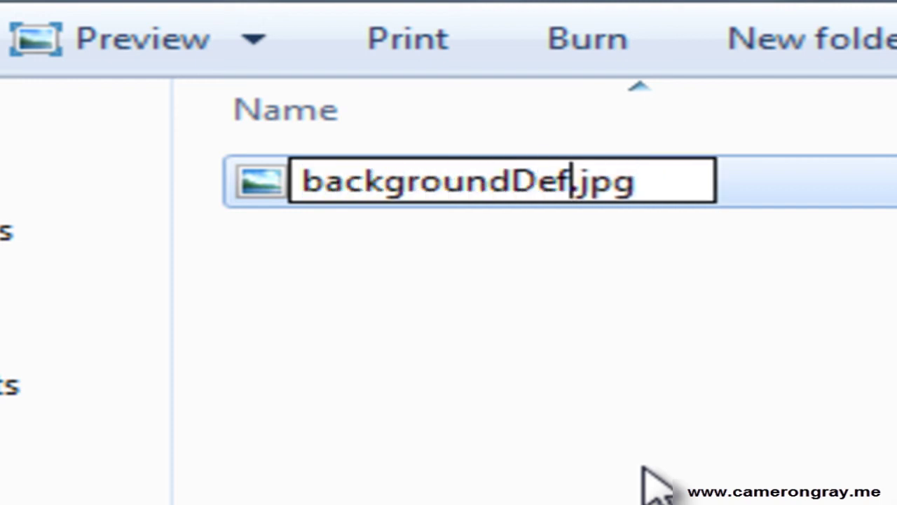
pyautogui.write('ault')
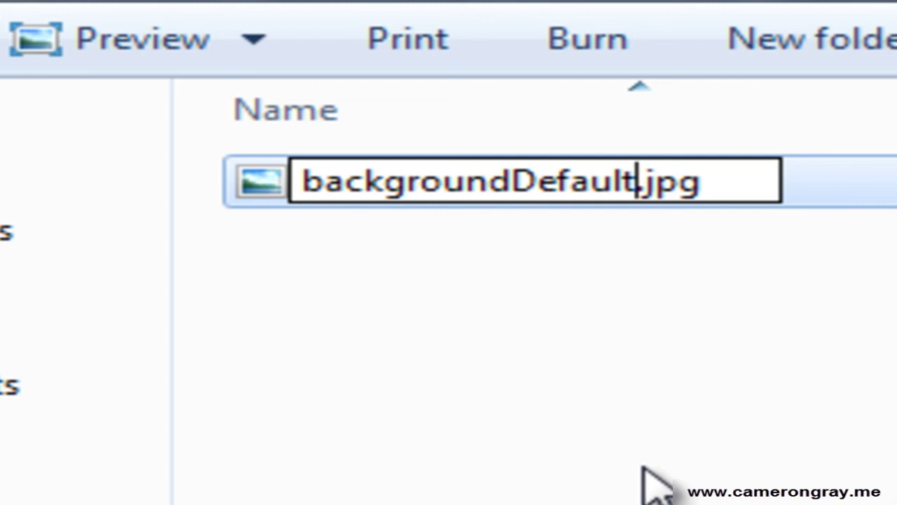
pyautogui.press('Return')
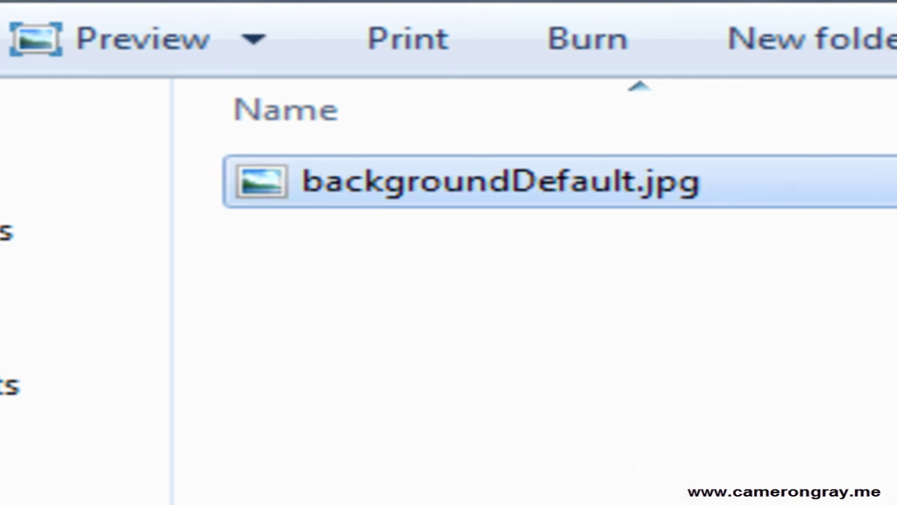